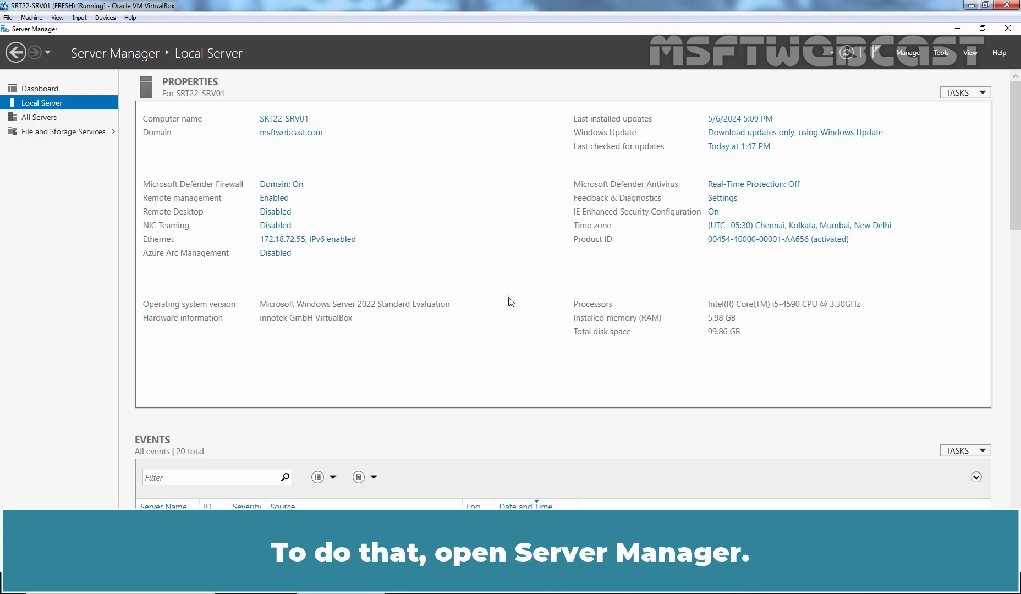
# Start adding roles and features, using a role-based or feature-based installation on the local server SRT22-SRV01 from the server pool.
pyautogui.click(908, 52)
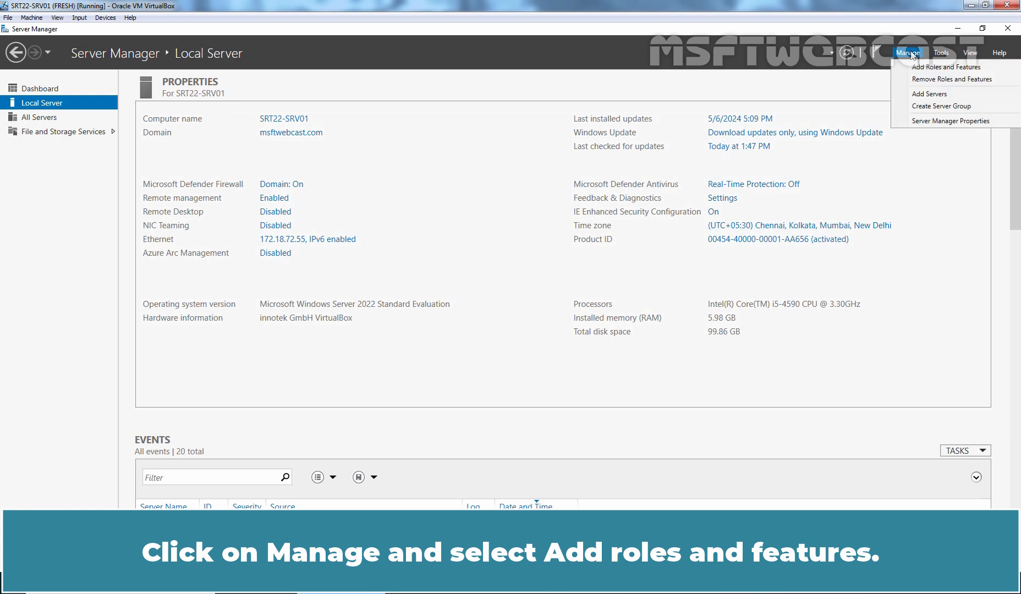
pyautogui.click(929, 73)
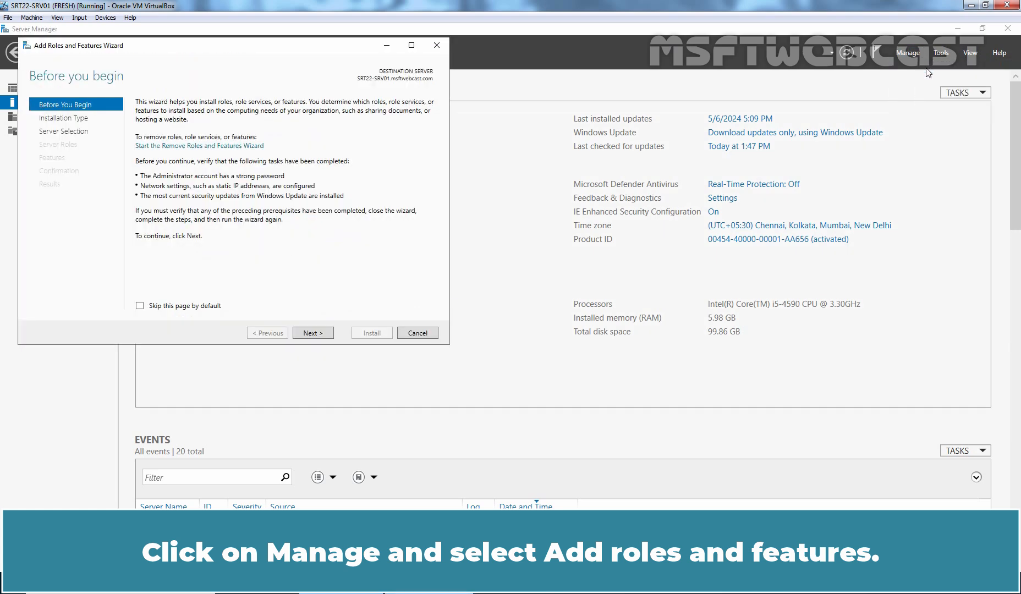
pyautogui.click(310, 334)
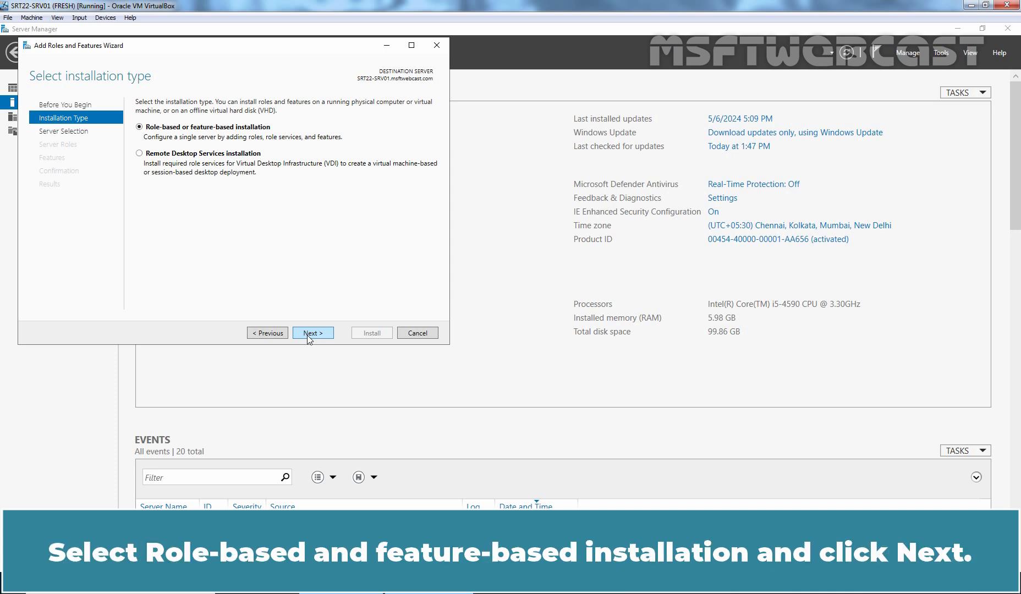
pyautogui.click(308, 335)
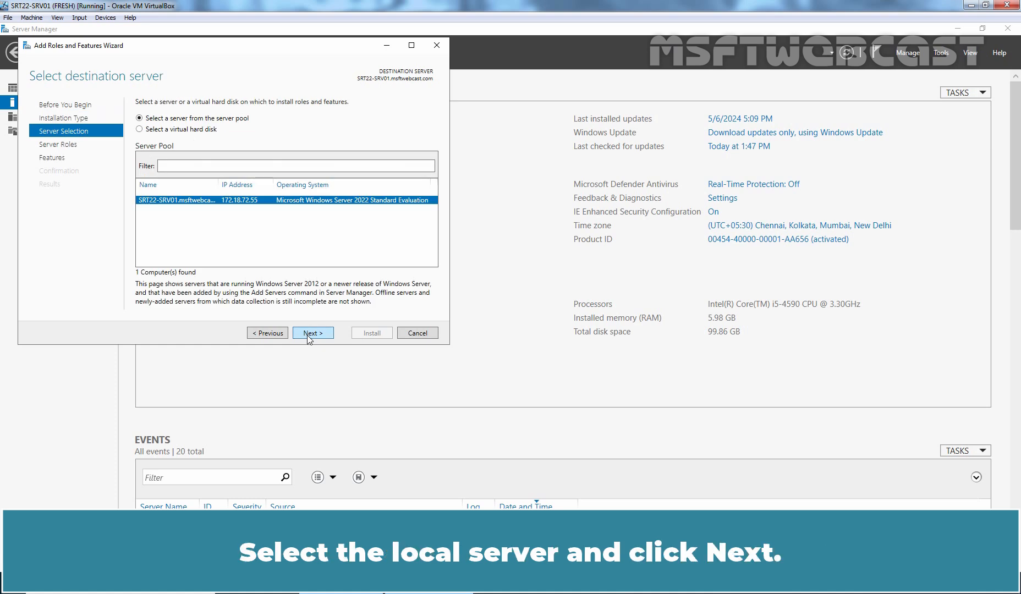
pyautogui.click(308, 334)
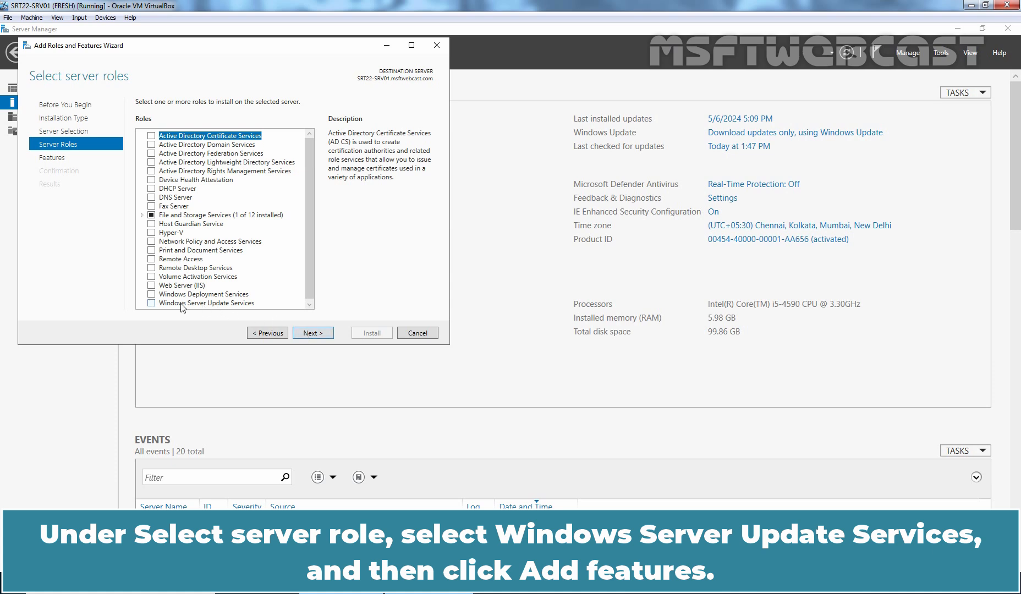
# Select the Windows Server Update Services role and add its required features, including the management tools.
pyautogui.click(152, 304)
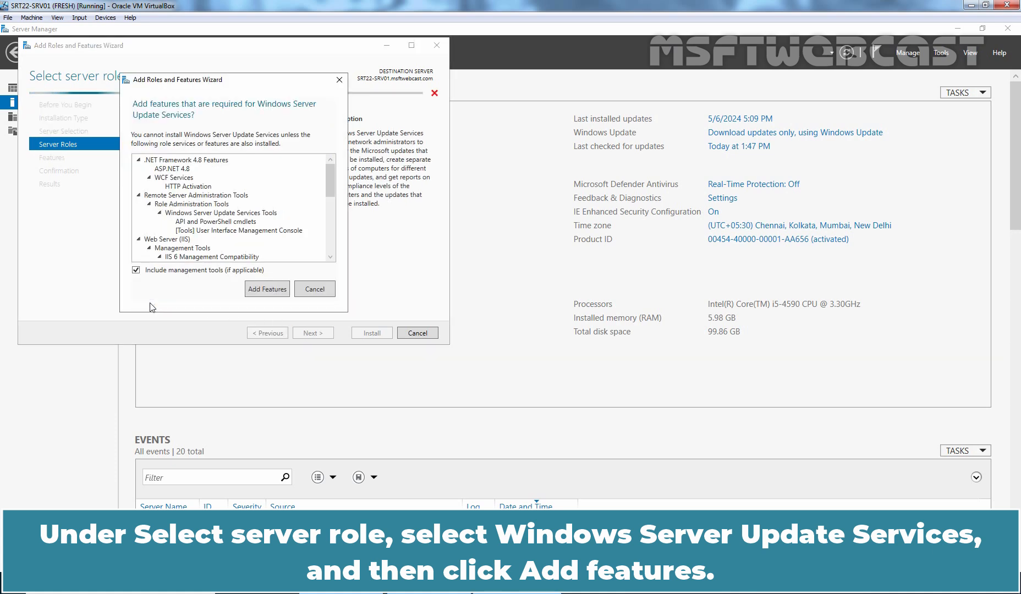
pyautogui.click(265, 291)
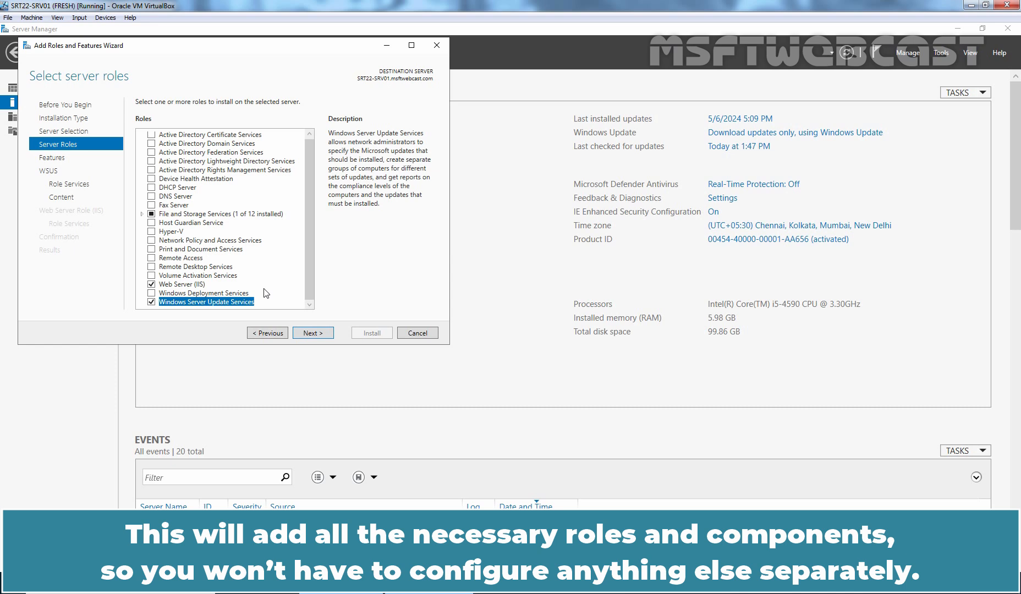
pyautogui.click(312, 333)
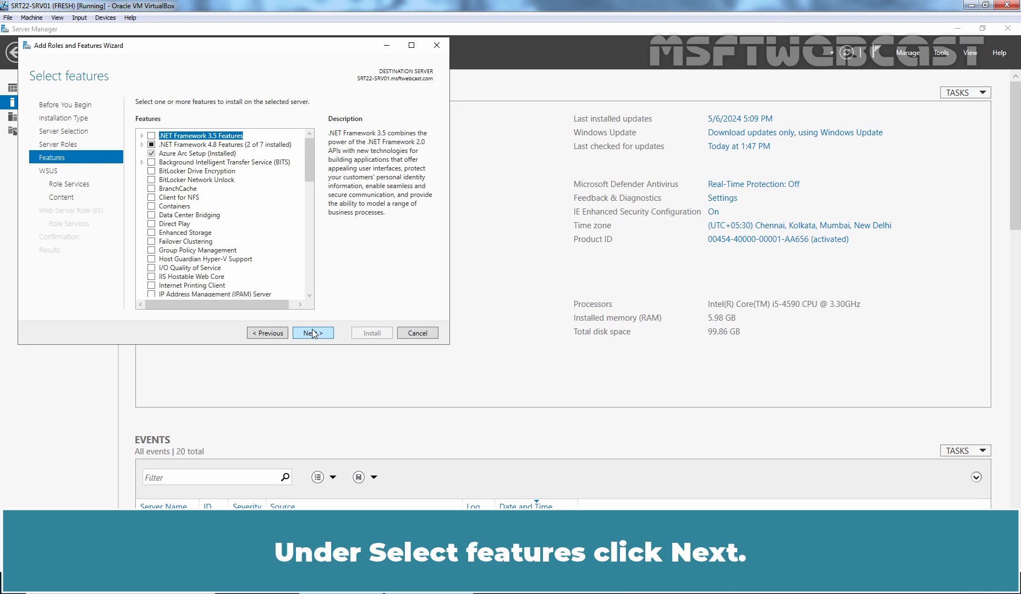
# Accept the default features and keep WID Connectivity and WSUS Services as the WSUS role services.
pyautogui.click(312, 333)
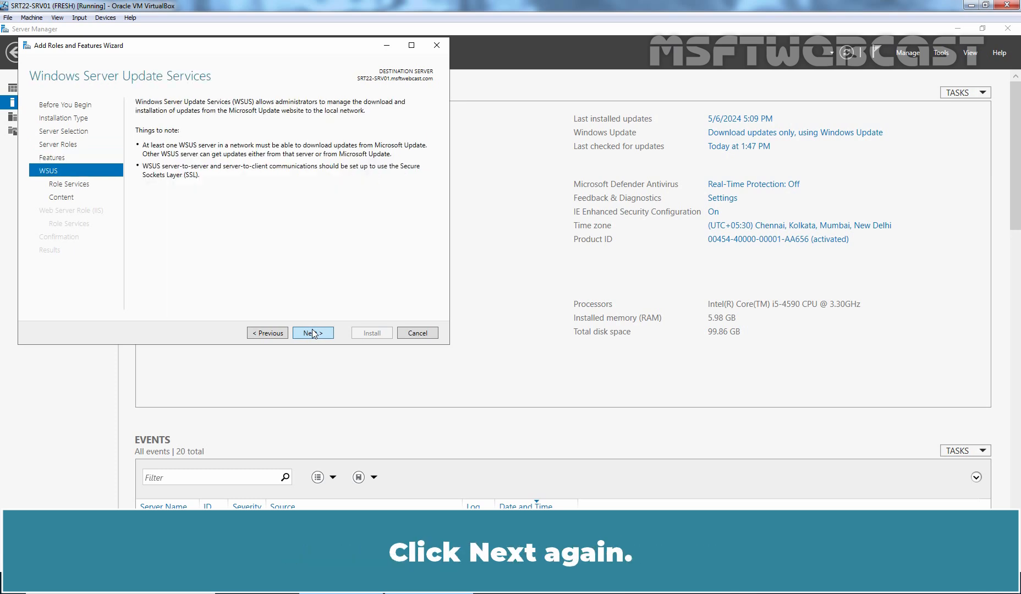
pyautogui.click(312, 333)
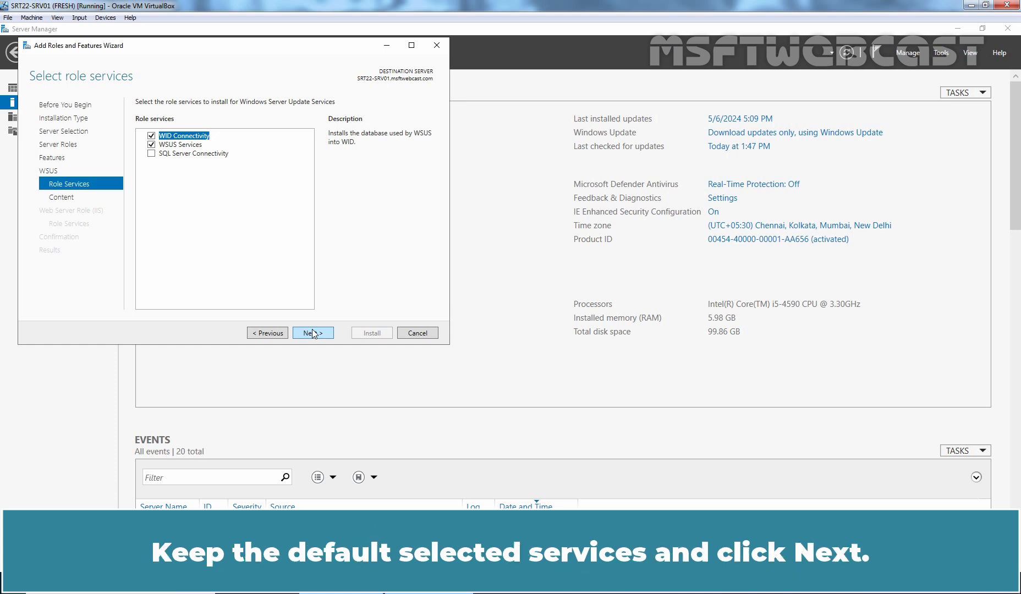
pyautogui.click(312, 332)
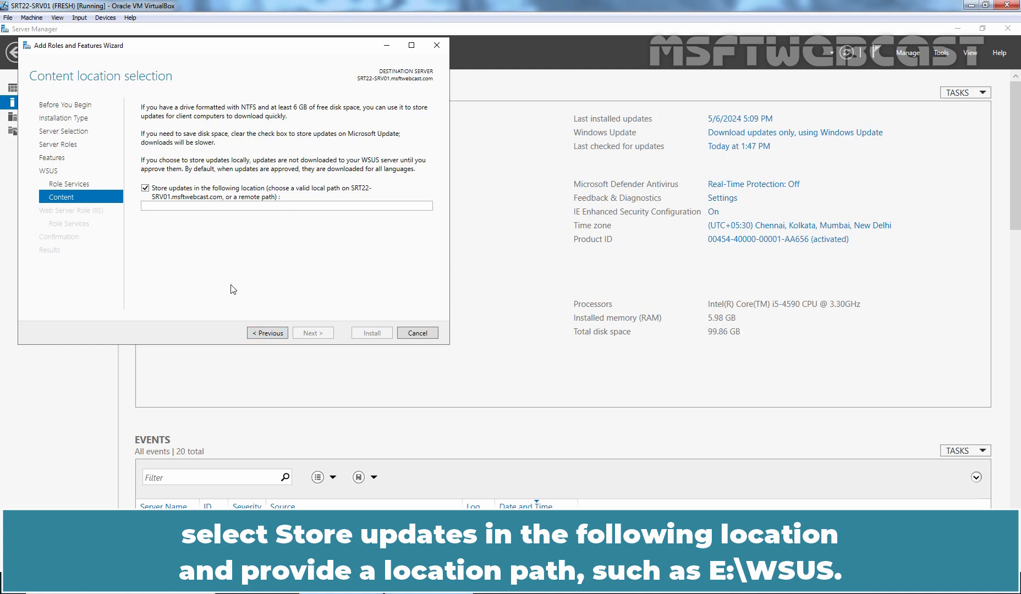
# Set the WSUS update storage location to E:\WSUS and accept the default Web Server (IIS) role services.
pyautogui.click(209, 206)
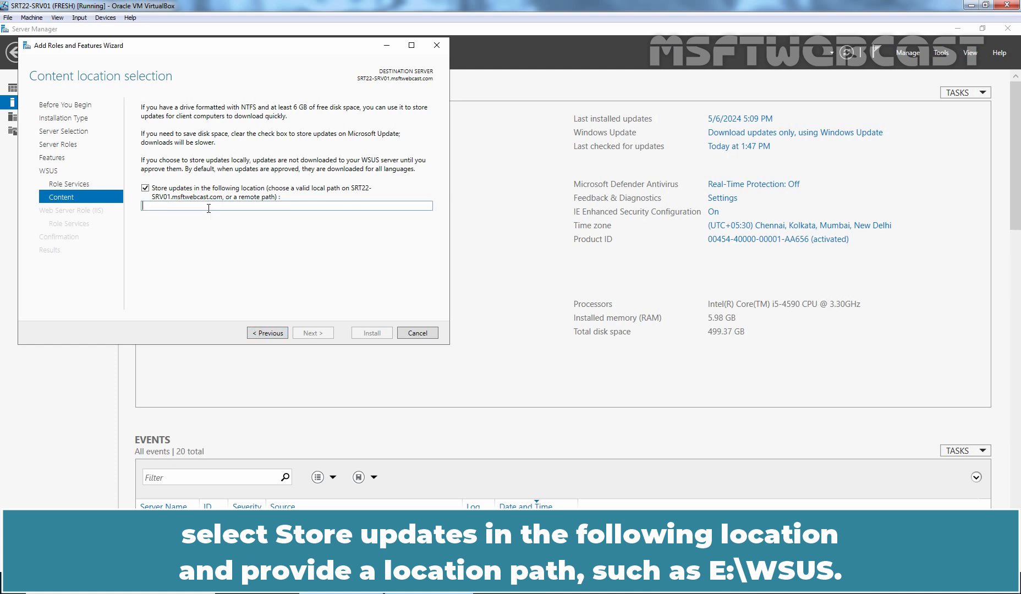
pyautogui.write('E:\\WSUS')
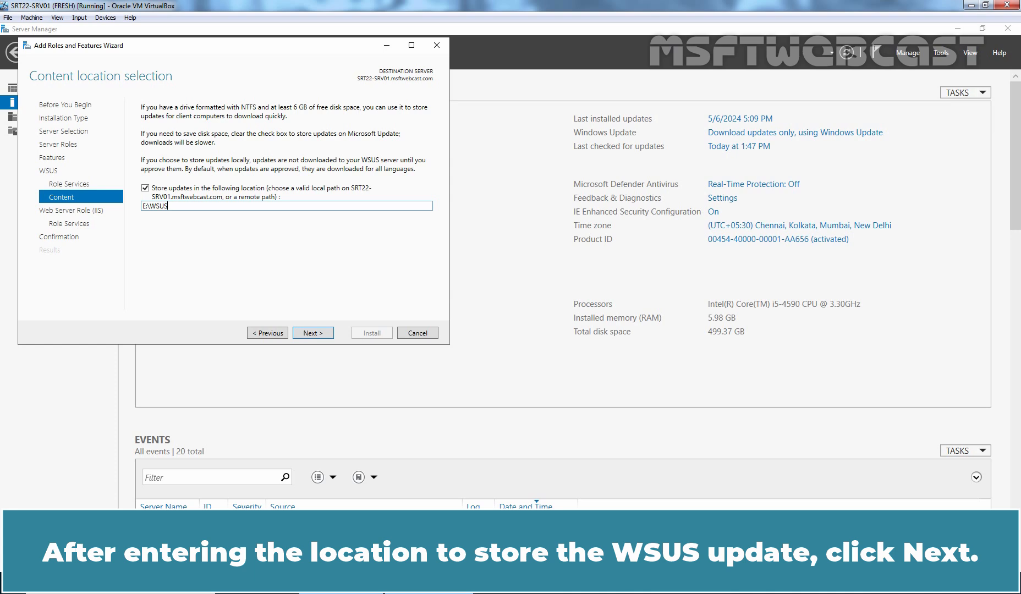
pyautogui.click(309, 334)
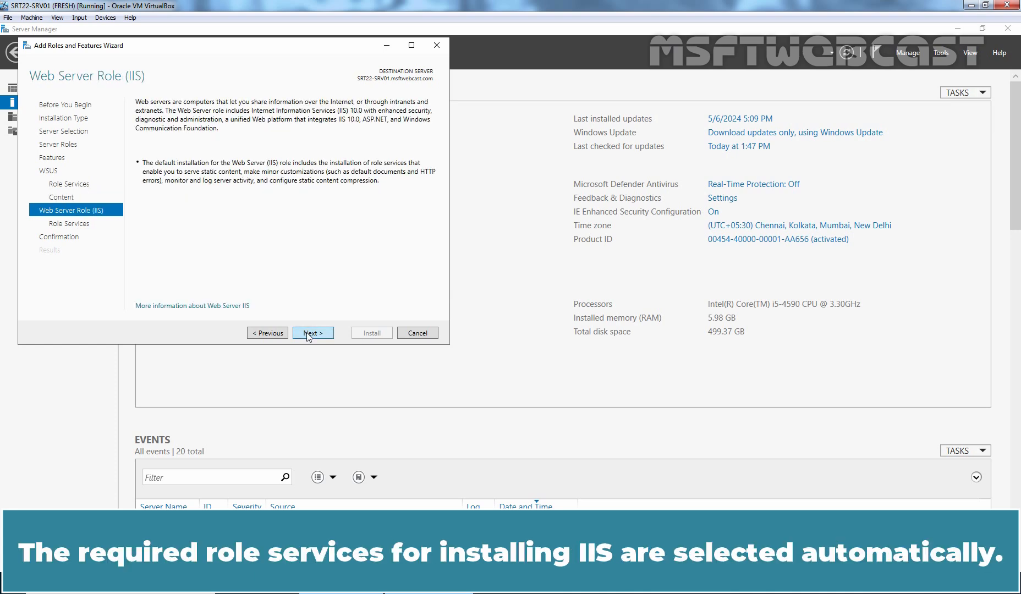
pyautogui.click(309, 334)
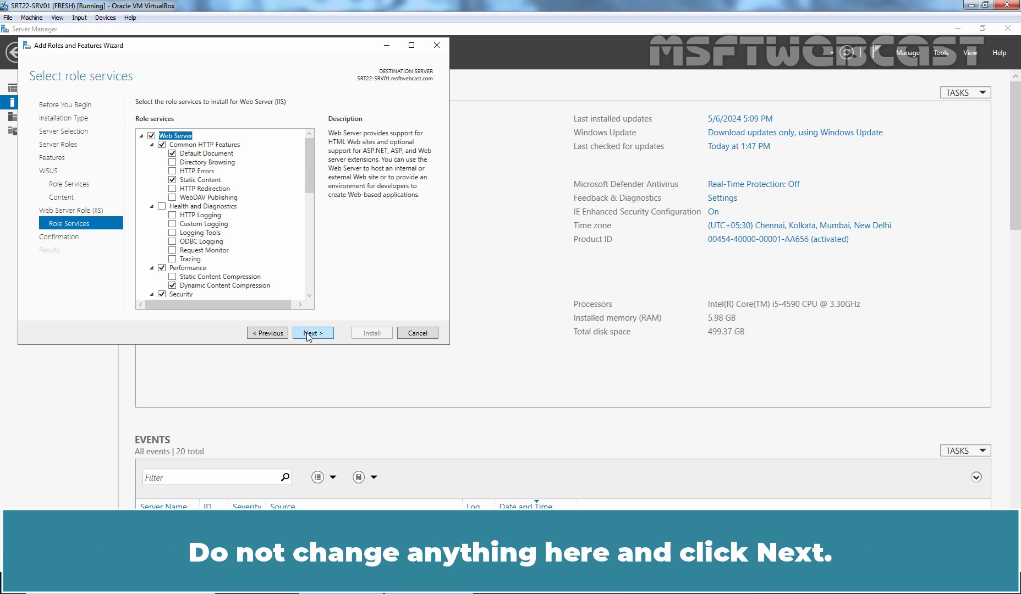
pyautogui.click(309, 334)
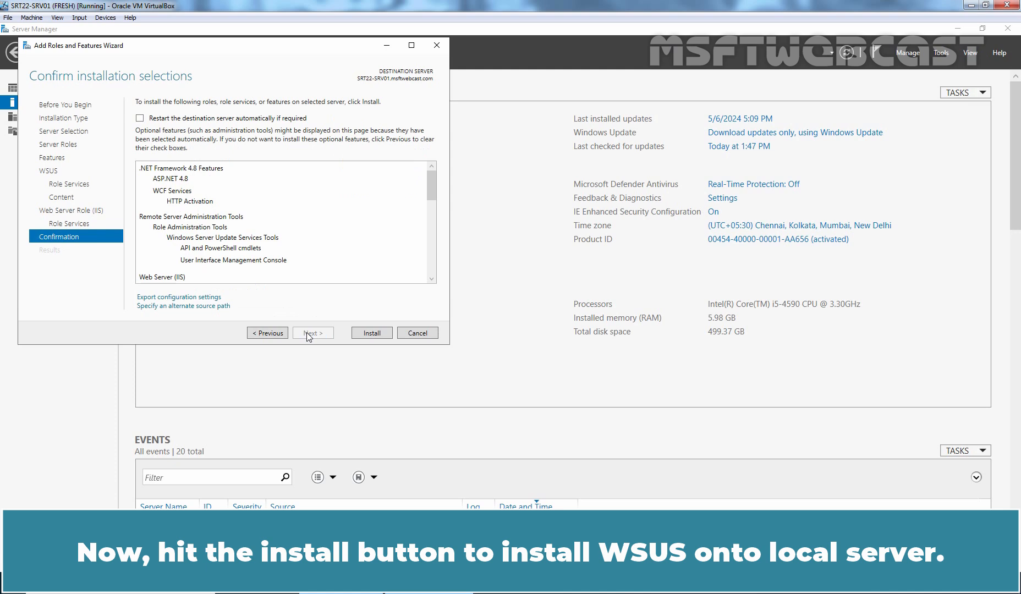
# Install the selected roles and features, then run the WSUS post-installation tasks and close the wizard.
pyautogui.click(374, 333)
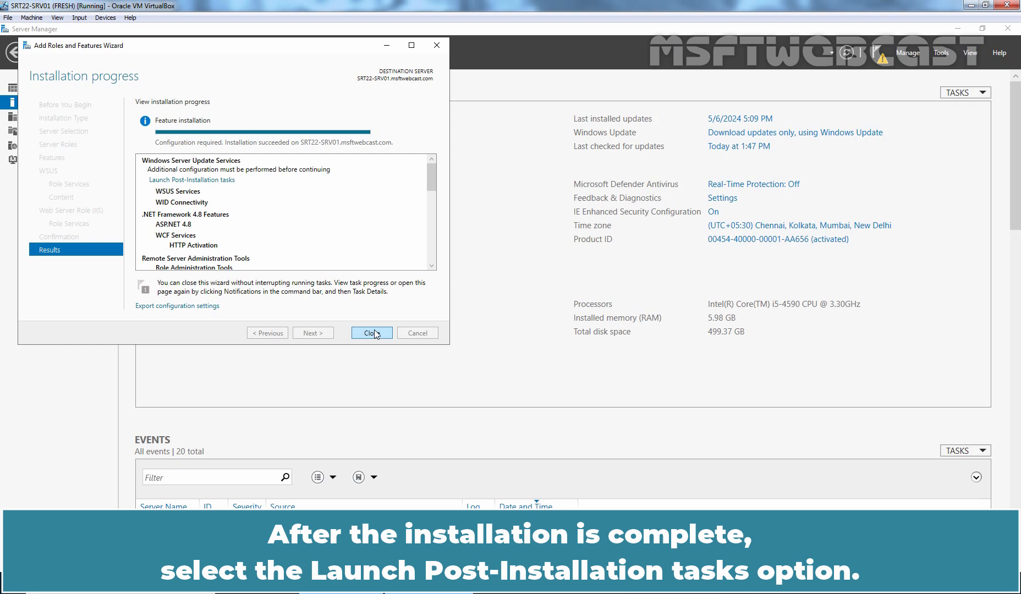
pyautogui.click(216, 182)
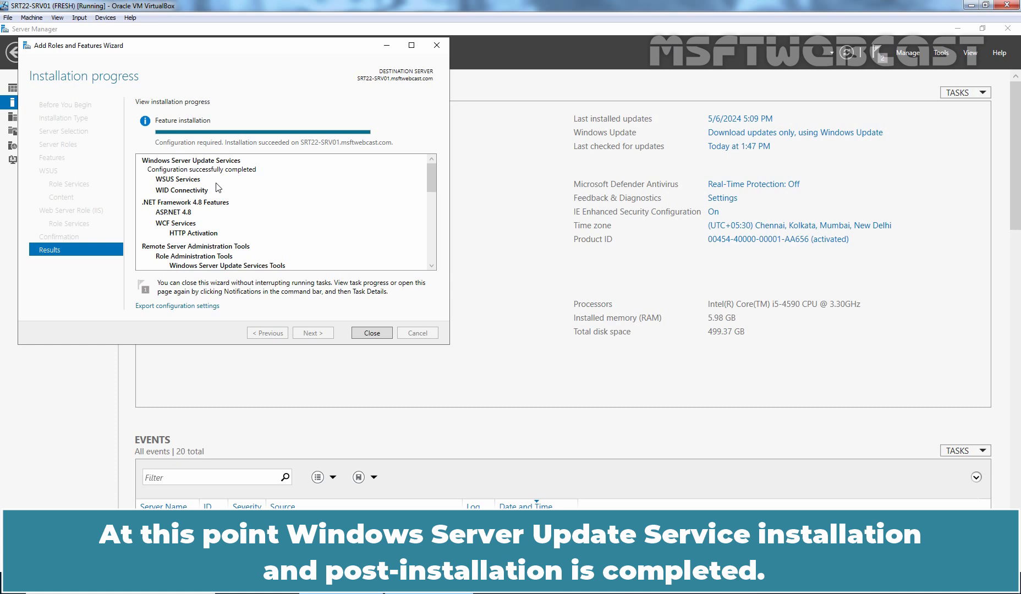
pyautogui.click(374, 332)
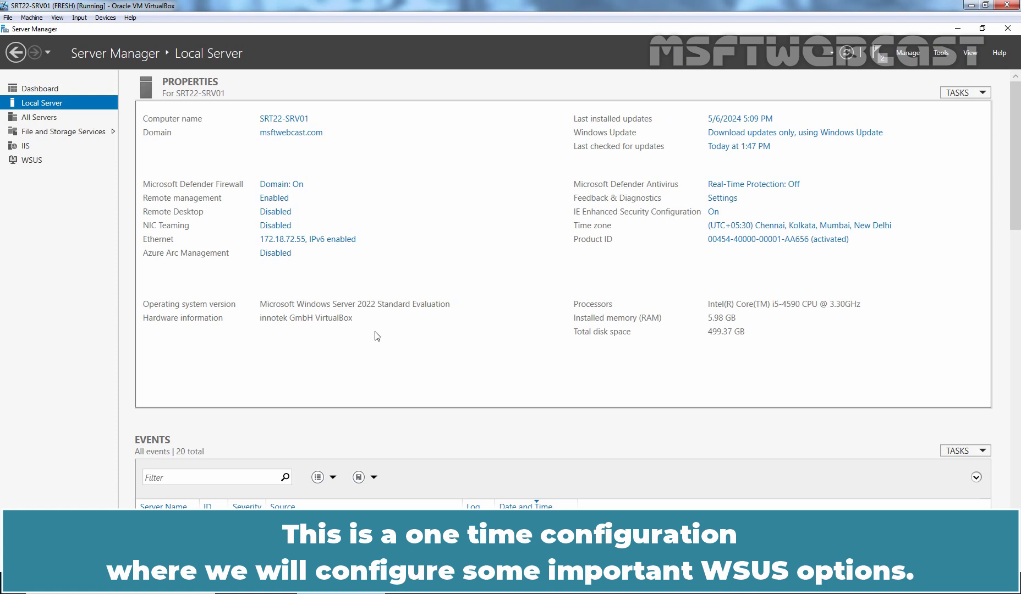
# Launch the Windows Server Update Services configuration wizard and keep participation in the Microsoft Update Improvement Program enabled.
pyautogui.click(941, 52)
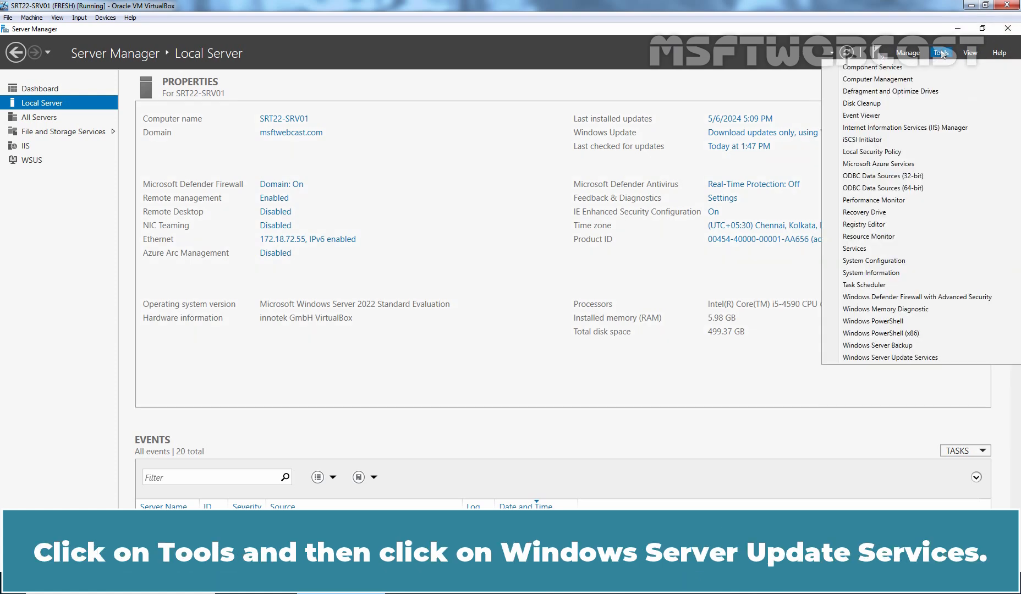
pyautogui.click(902, 358)
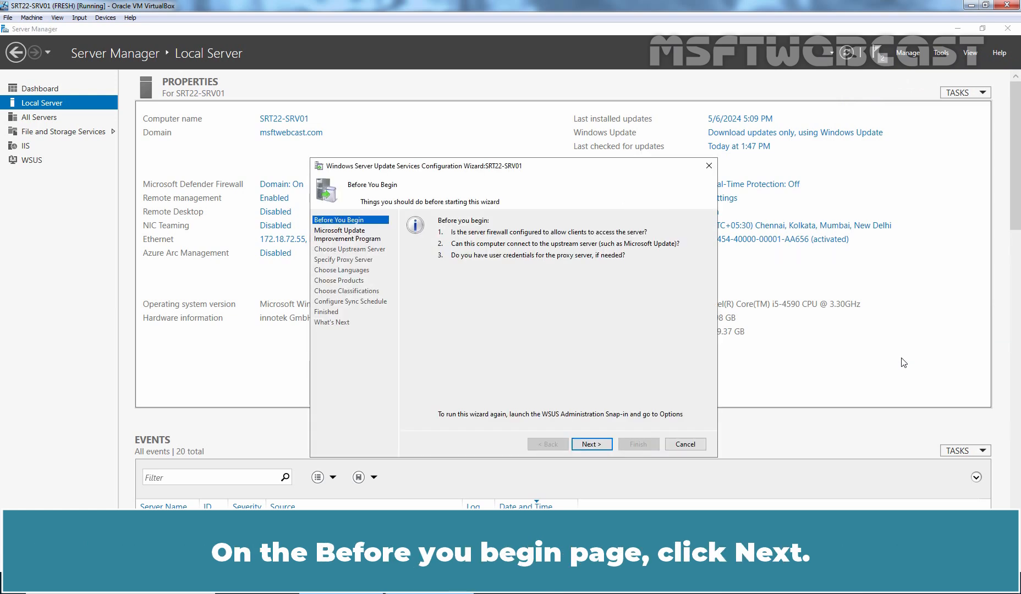
pyautogui.click(589, 443)
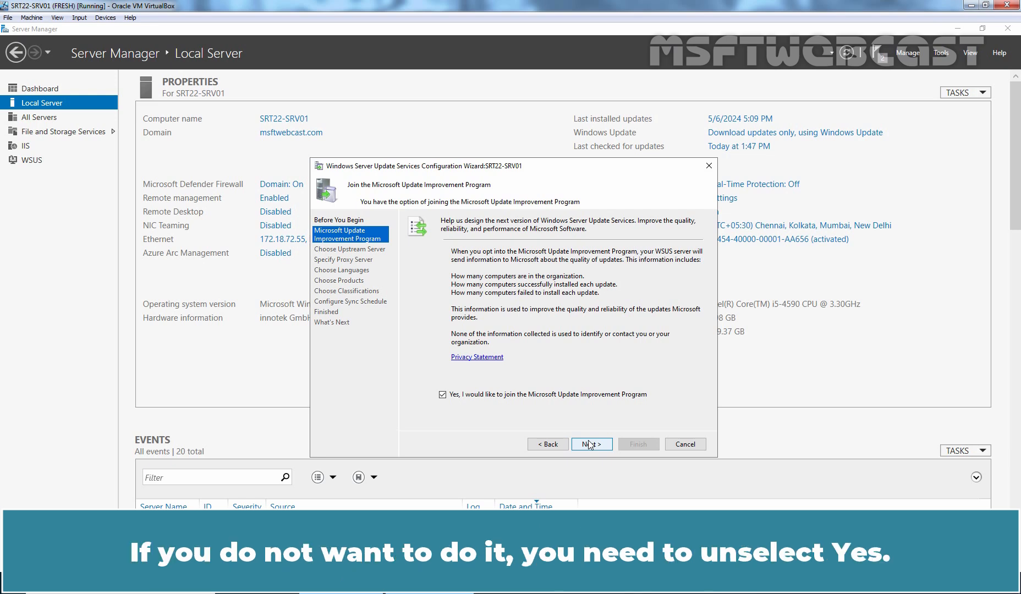
pyautogui.click(589, 444)
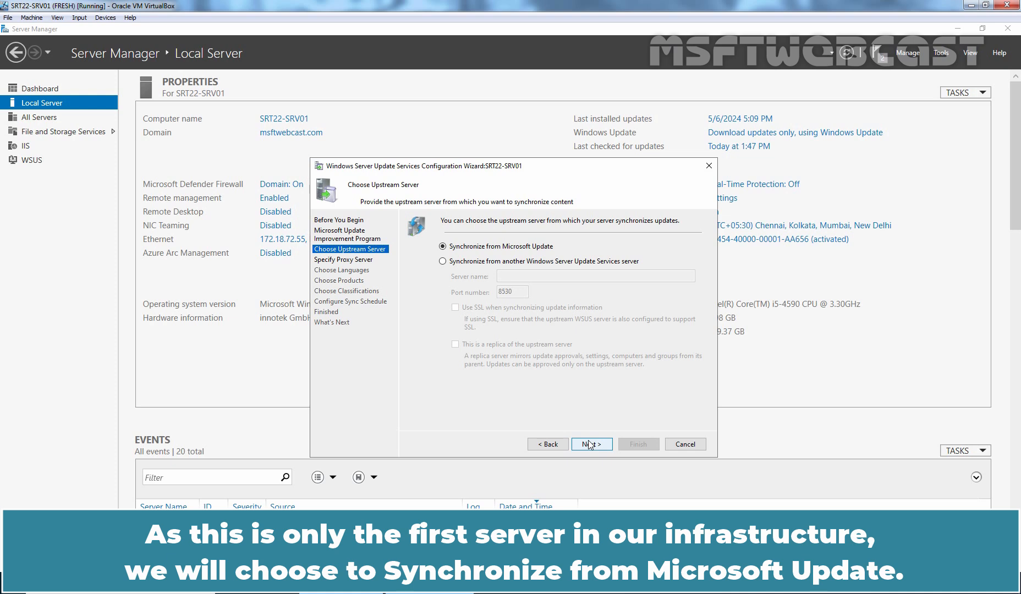
# Choose synchronization from Microsoft Update without a proxy server and connect to download the update information.
pyautogui.click(589, 445)
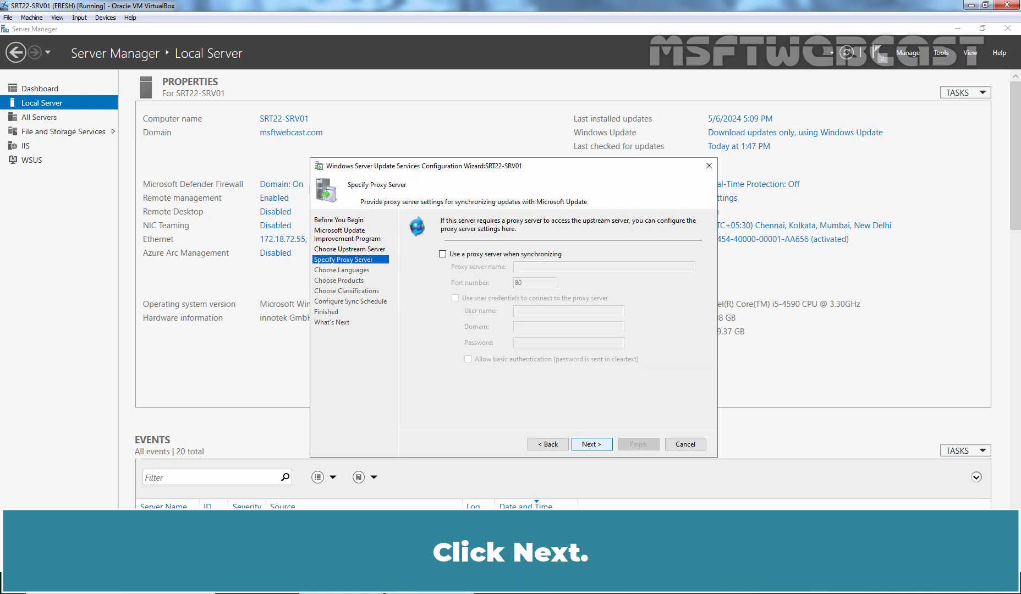
pyautogui.click(589, 444)
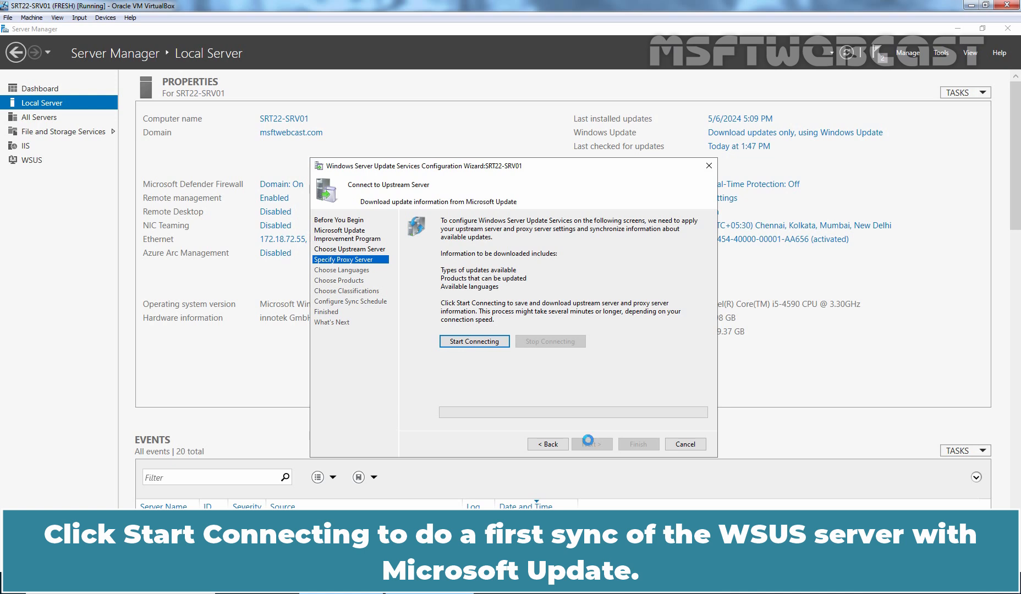
pyautogui.click(474, 341)
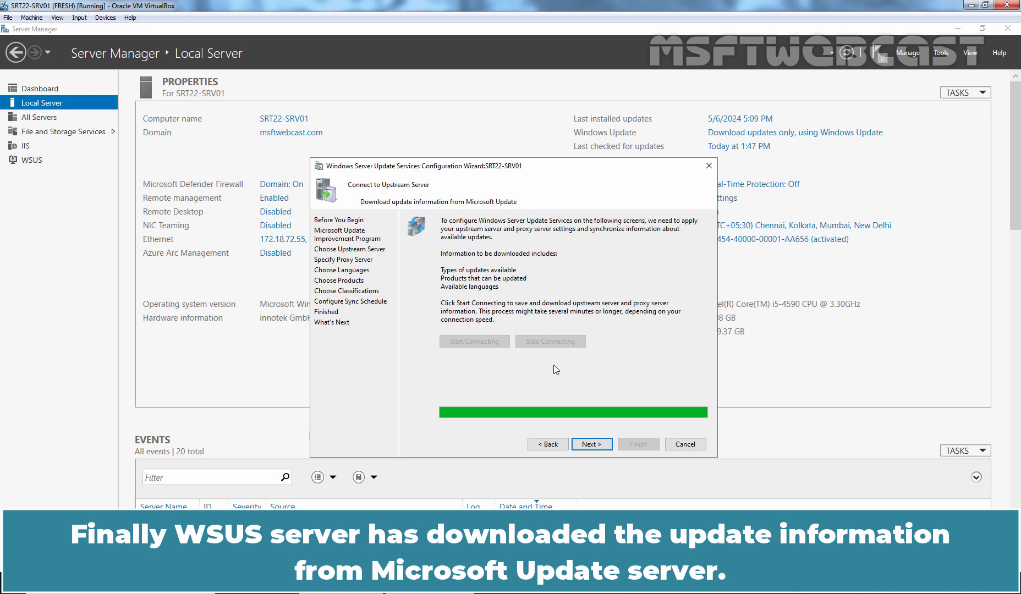
pyautogui.click(589, 448)
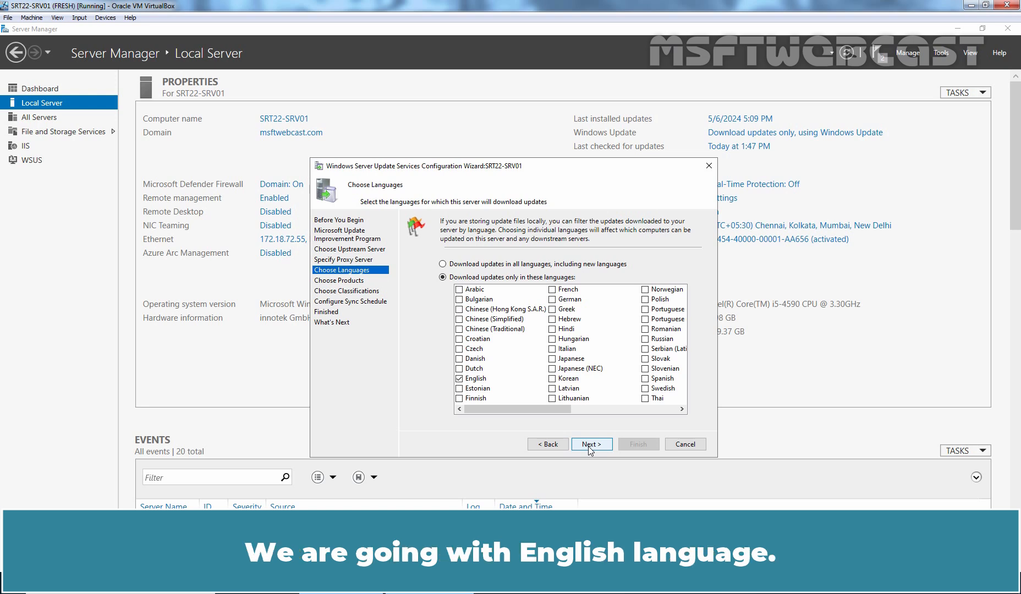
# Keep English as the only update language and select only Windows 10 as the product to synchronize.
pyautogui.click(590, 447)
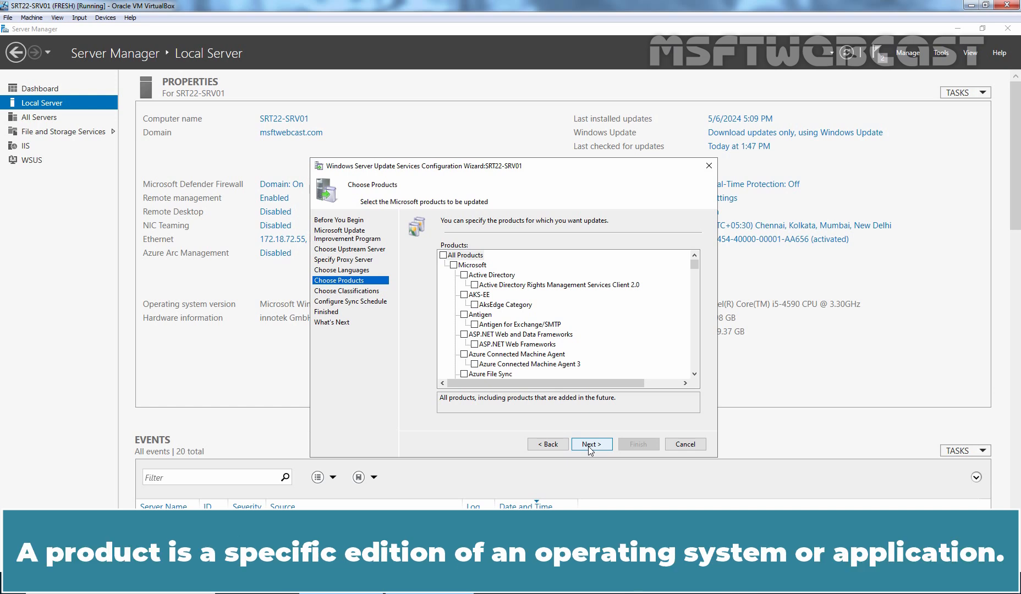
pyautogui.click(695, 375)
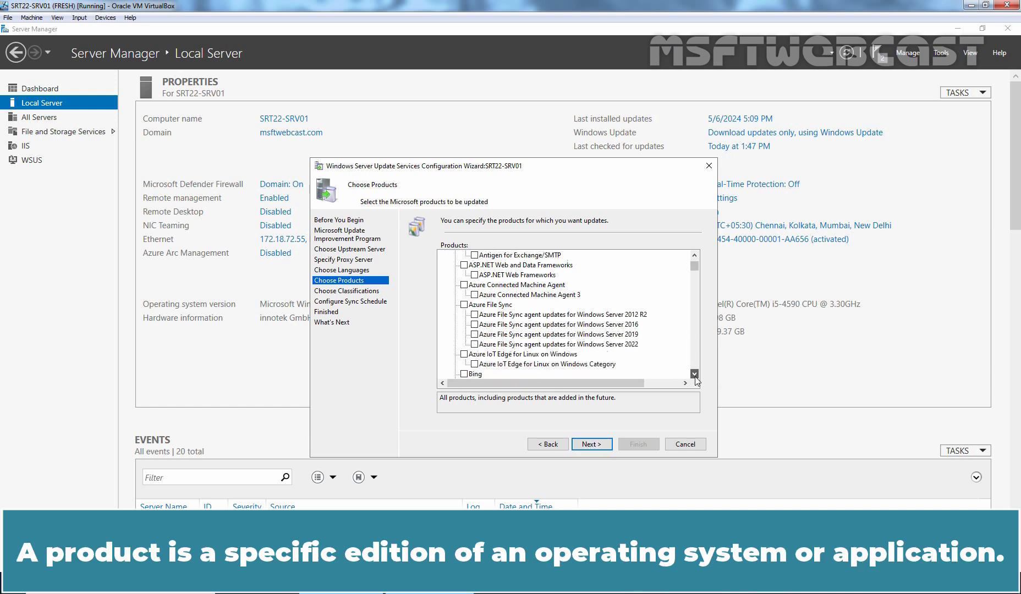
pyautogui.moveTo(695, 376); pyautogui.dragTo(695, 376)
pyautogui.moveTo(695, 298); pyautogui.dragTo(697, 335)
pyautogui.click(465, 345)
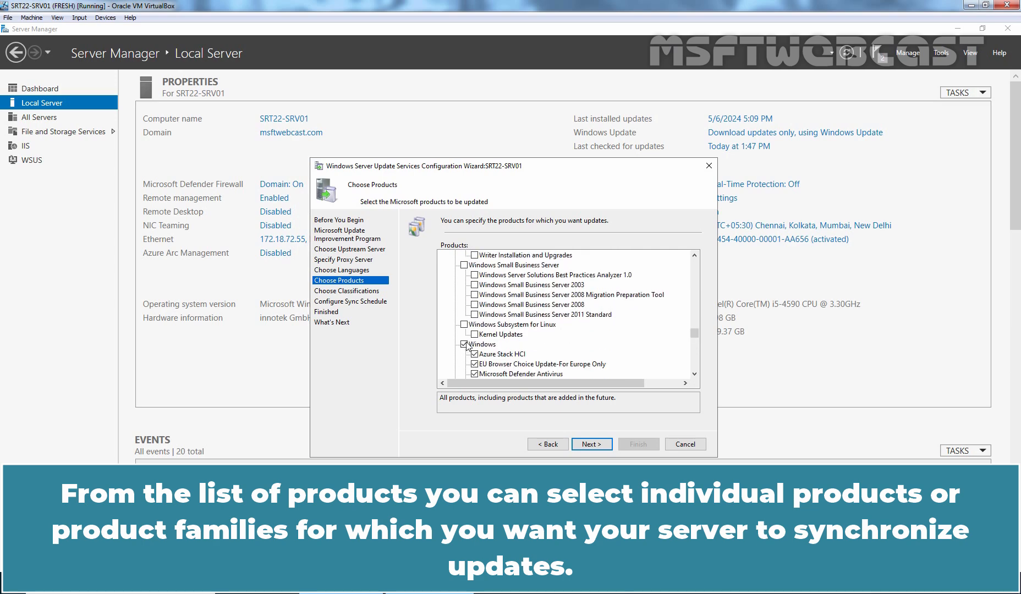
pyautogui.click(465, 345)
pyautogui.scroll(-10, 527, 332)
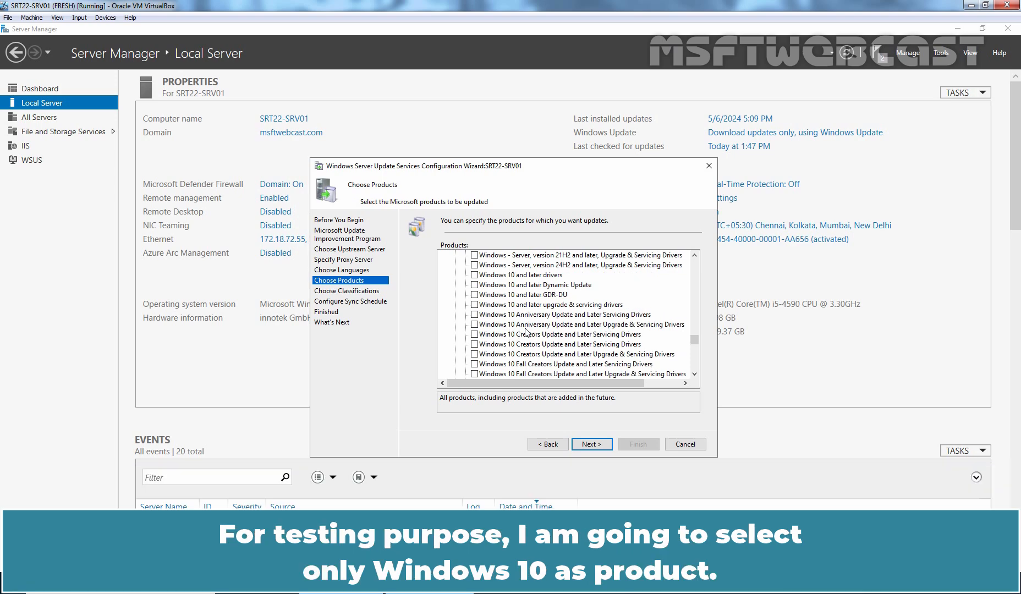
pyautogui.scroll(-4, 527, 332)
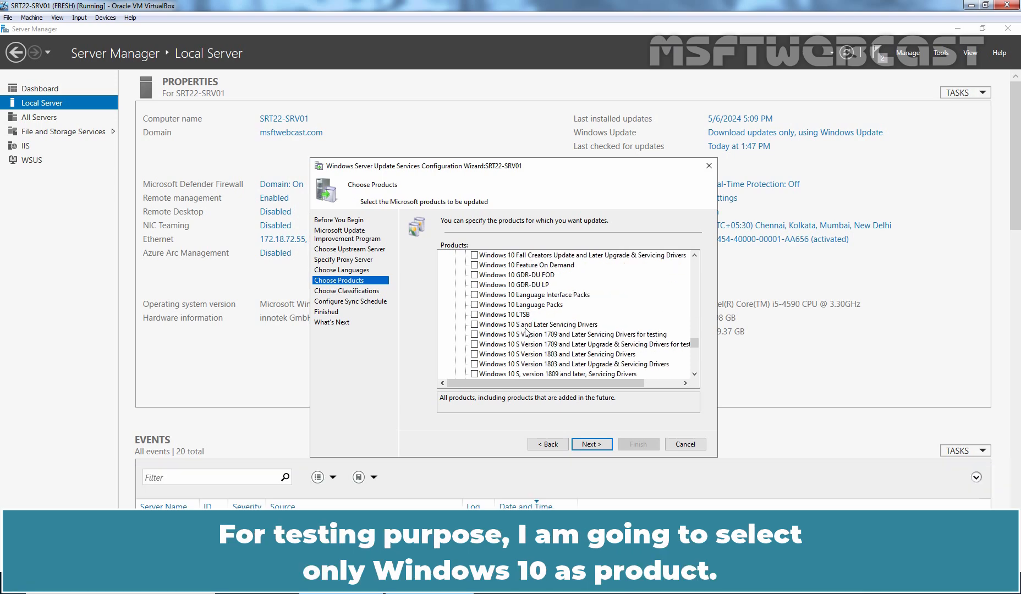
pyautogui.scroll(-3, 526, 332)
pyautogui.click(474, 354)
pyautogui.scroll(-3, 552, 350)
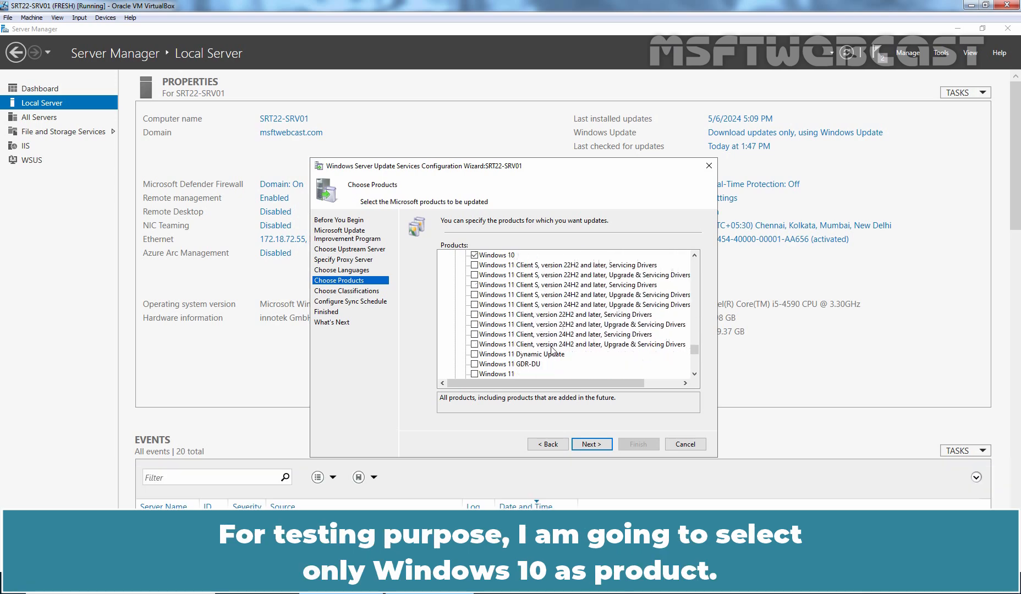
pyautogui.scroll(-10, 552, 350)
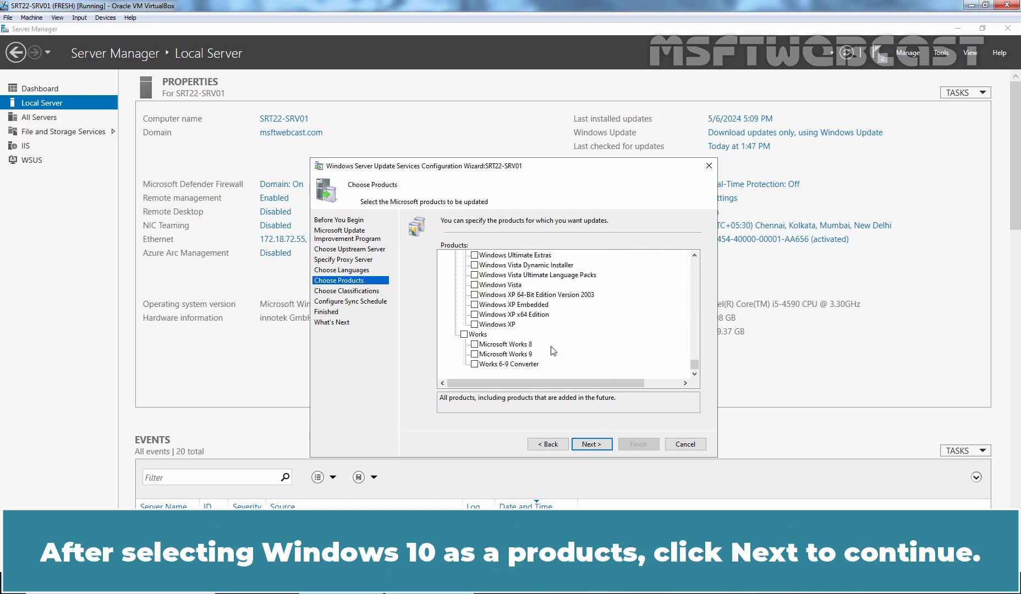
pyautogui.click(594, 446)
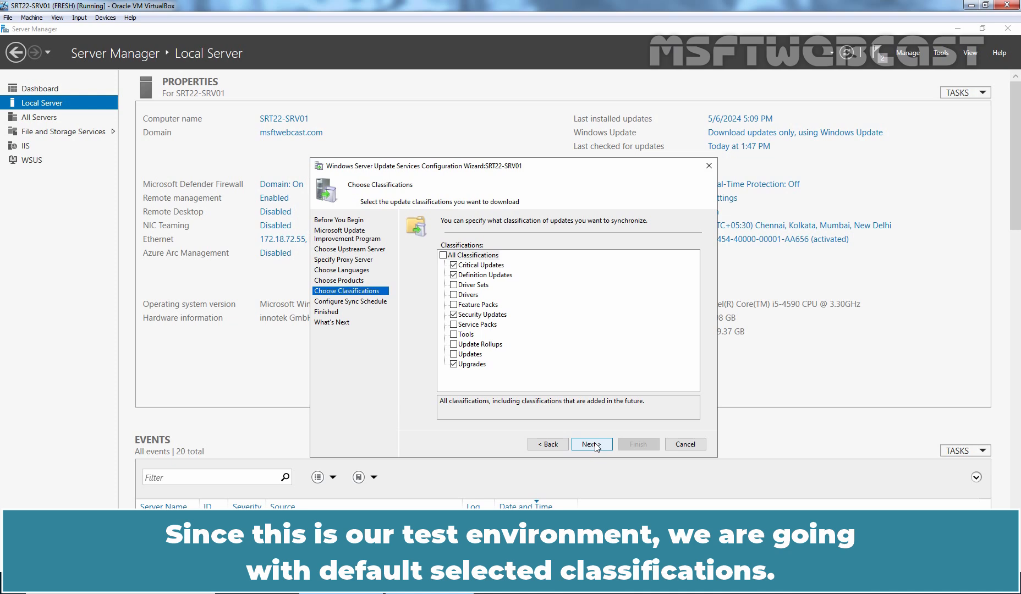
# Keep the default classifications Critical Updates, Definition Updates, Security Updates and Upgrades, and leave the sync schedule on manual synchronization.
pyautogui.click(595, 447)
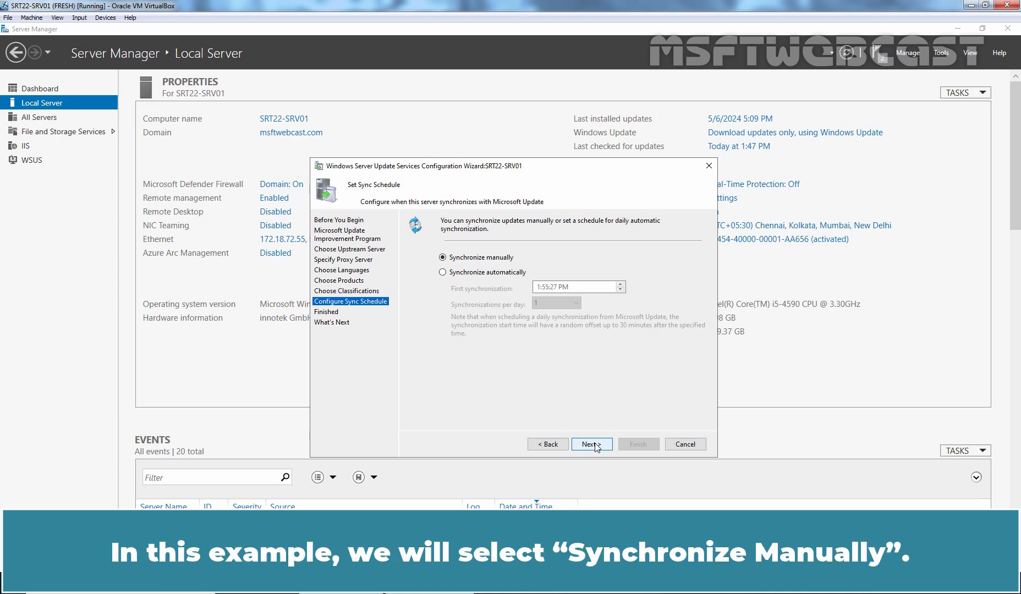
pyautogui.click(588, 444)
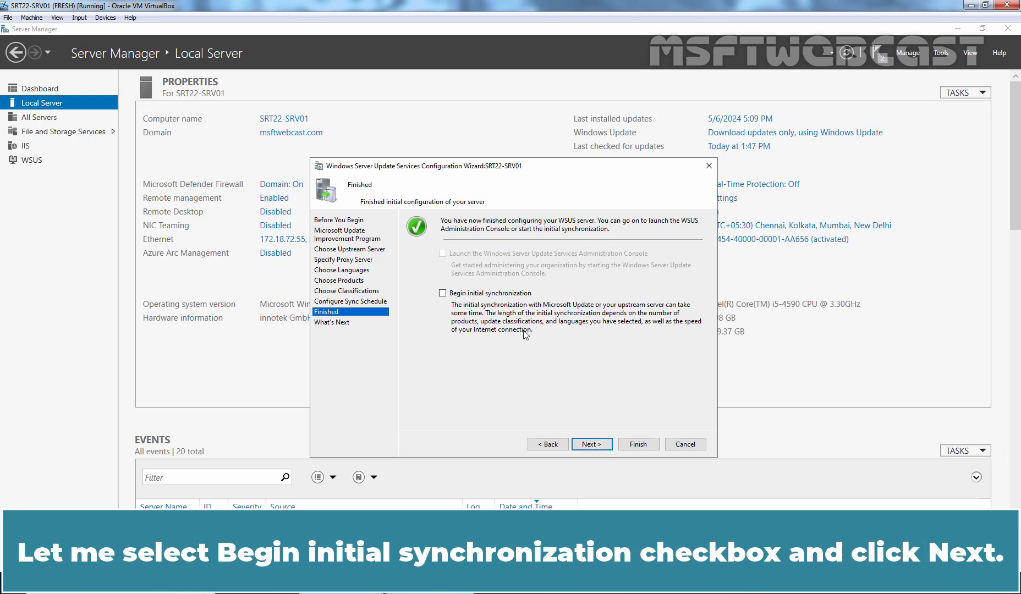
# Enable the initial synchronization and finish the WSUS configuration wizard.
pyautogui.click(489, 295)
pyautogui.click(590, 445)
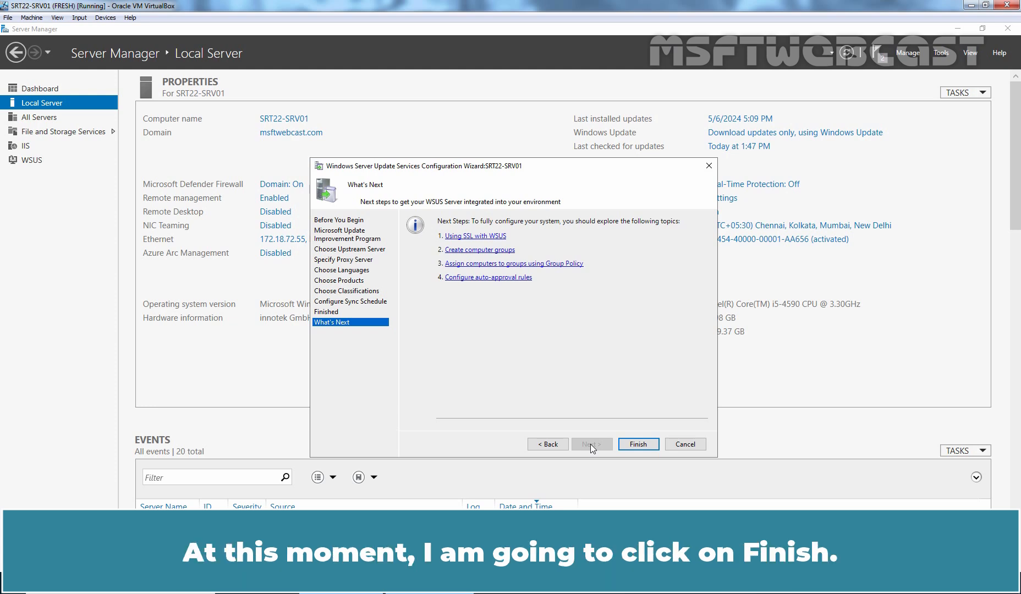
pyautogui.click(638, 443)
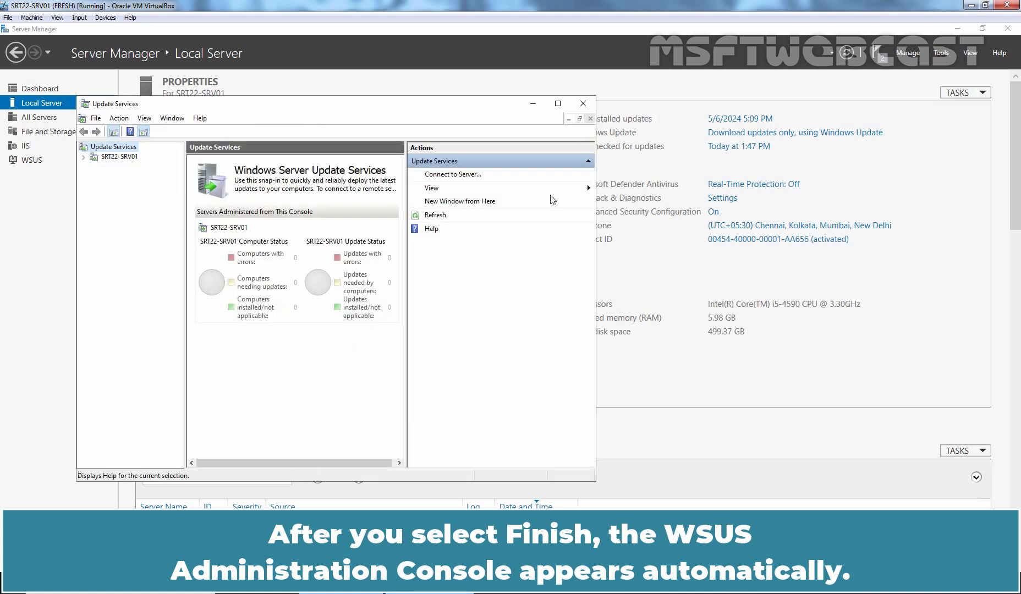
# Maximize the Update Services console and open the SRT22-SRV01 server node.
pyautogui.click(557, 104)
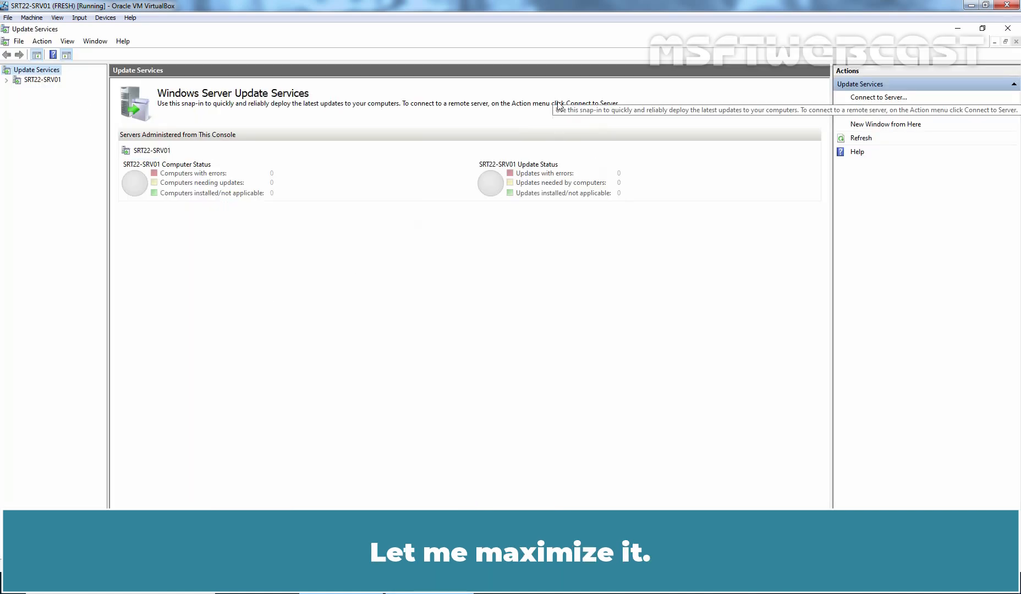
pyautogui.click(35, 80)
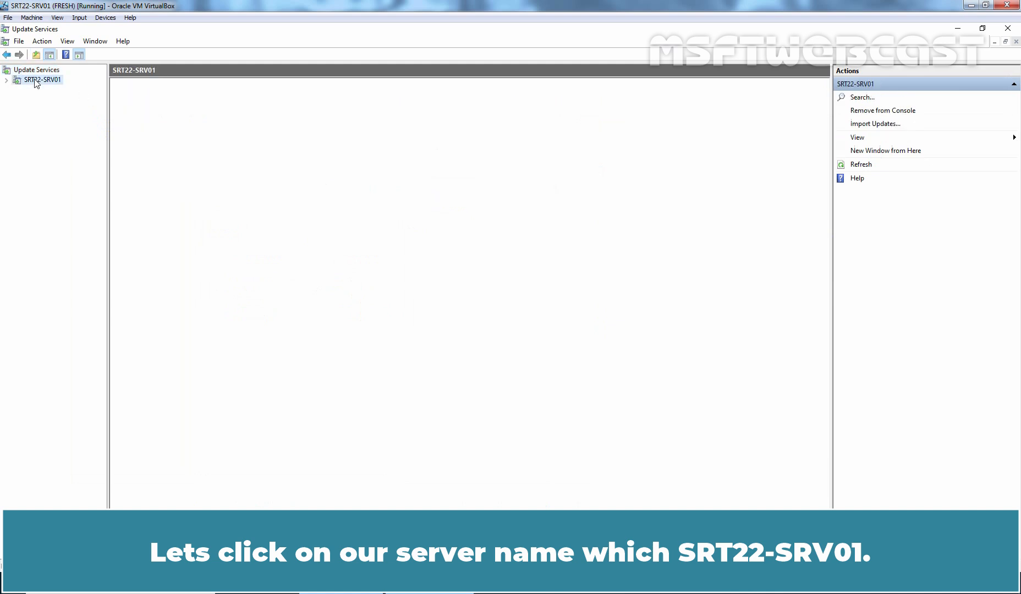